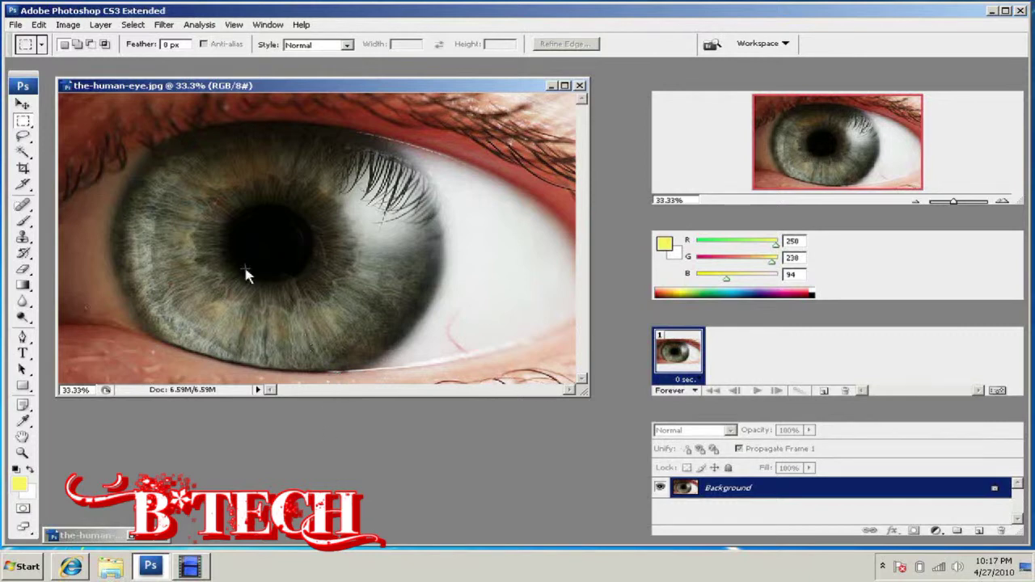
Step: Draw an elliptical marquee selection over the iris, covering the pupil and most of the coloured area
{"action": "left_click", "coordinate": [24, 122]}
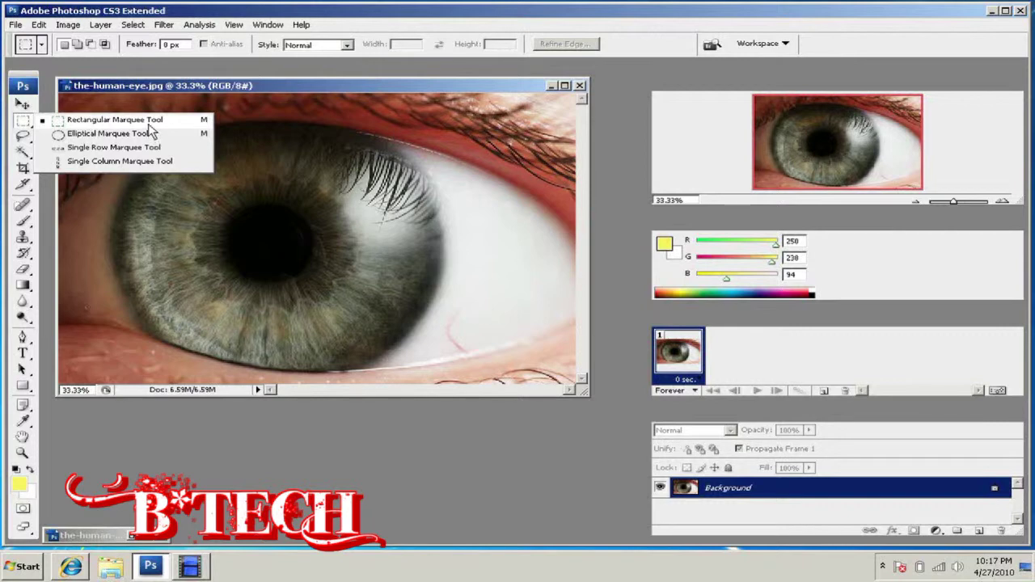
{"action": "left_click", "coordinate": [68, 136]}
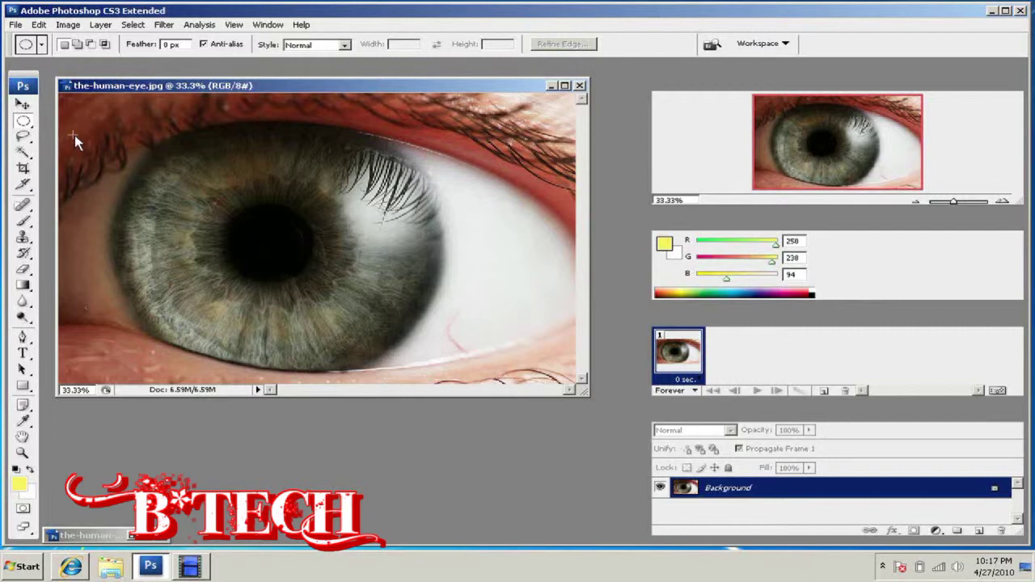
{"action": "left_click_drag", "start_coordinate": [155, 158], "coordinate": [409, 356]}
{"action": "left_click_drag", "start_coordinate": [409, 356], "coordinate": [409, 356]}
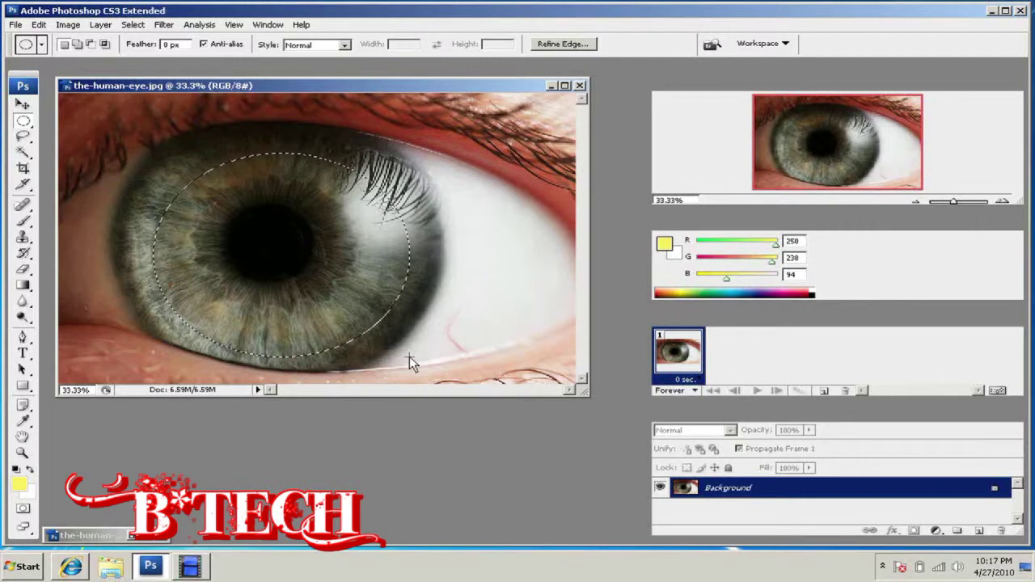
Step: Extend the selection over the iris's outer areas with the Magic Wand at tolerance 32
{"action": "left_click", "coordinate": [23, 152]}
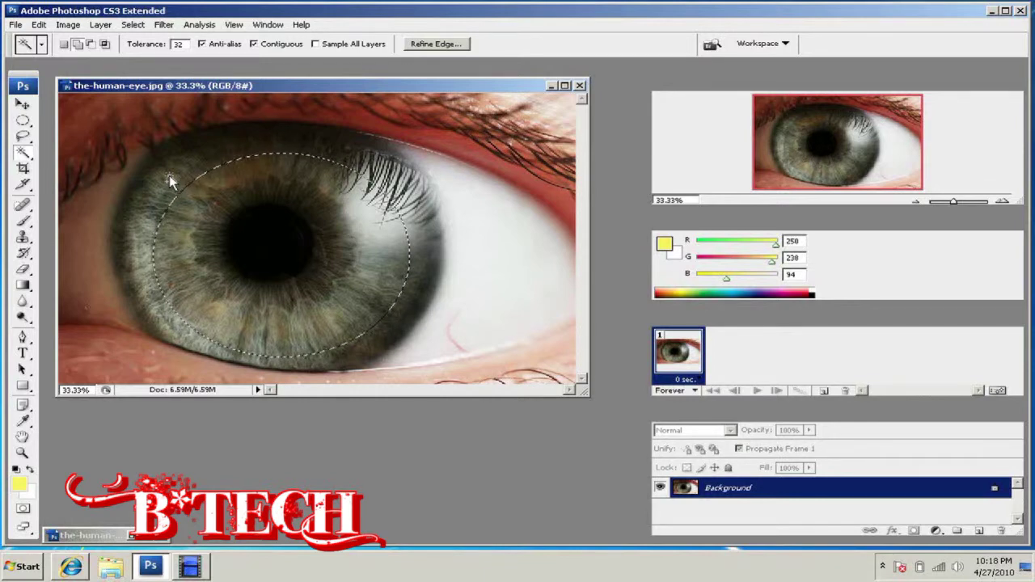
{"action": "left_click", "coordinate": [169, 174]}
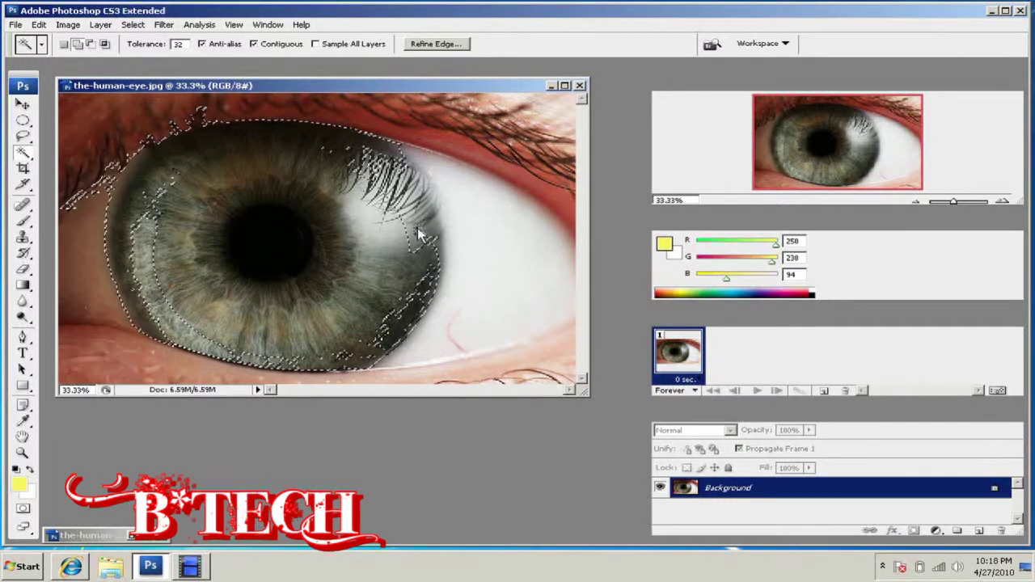
{"action": "left_click", "coordinate": [409, 205], "text": "shift"}
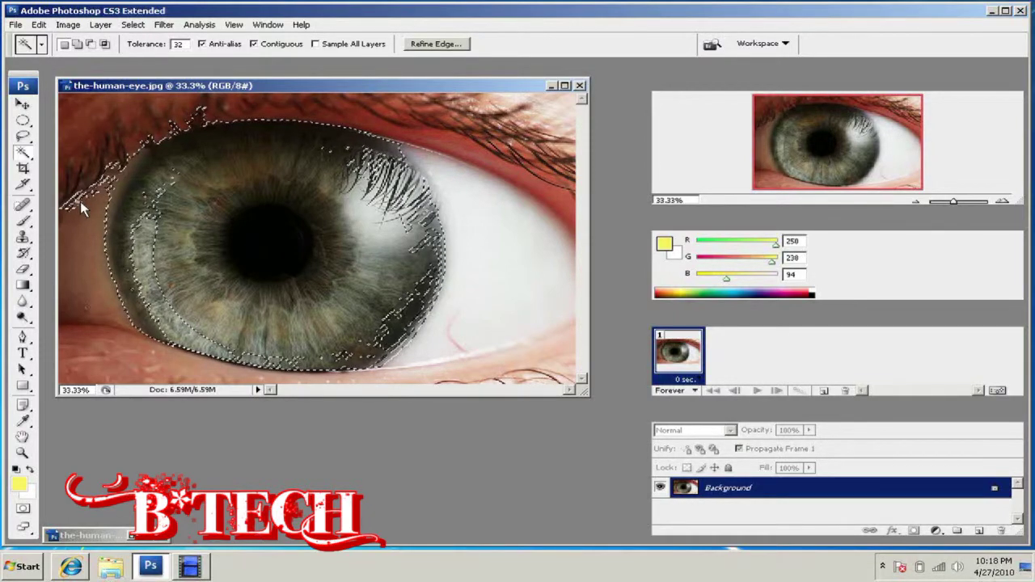
{"action": "left_click", "coordinate": [153, 263], "text": "shift"}
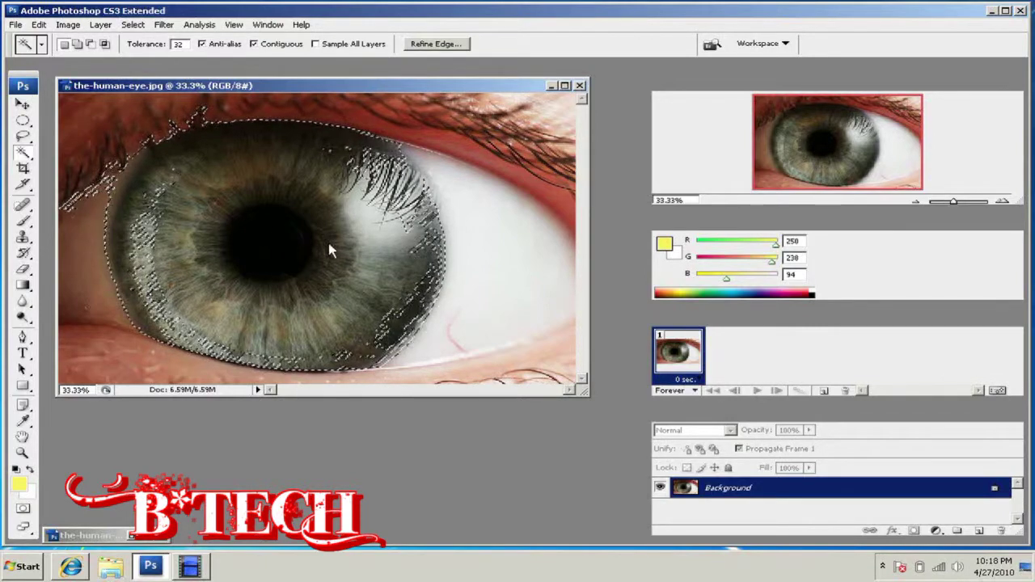
{"action": "left_click", "coordinate": [403, 329], "text": "shift"}
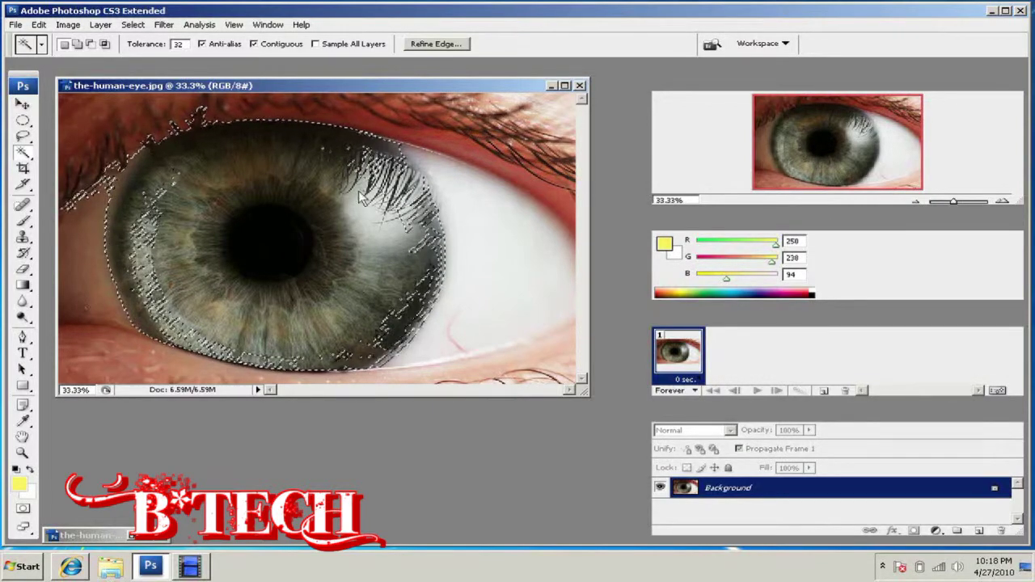
Step: Enter Quick Mask mode and set the Eraser's brush diameter to 97 px
{"action": "left_click", "coordinate": [23, 510]}
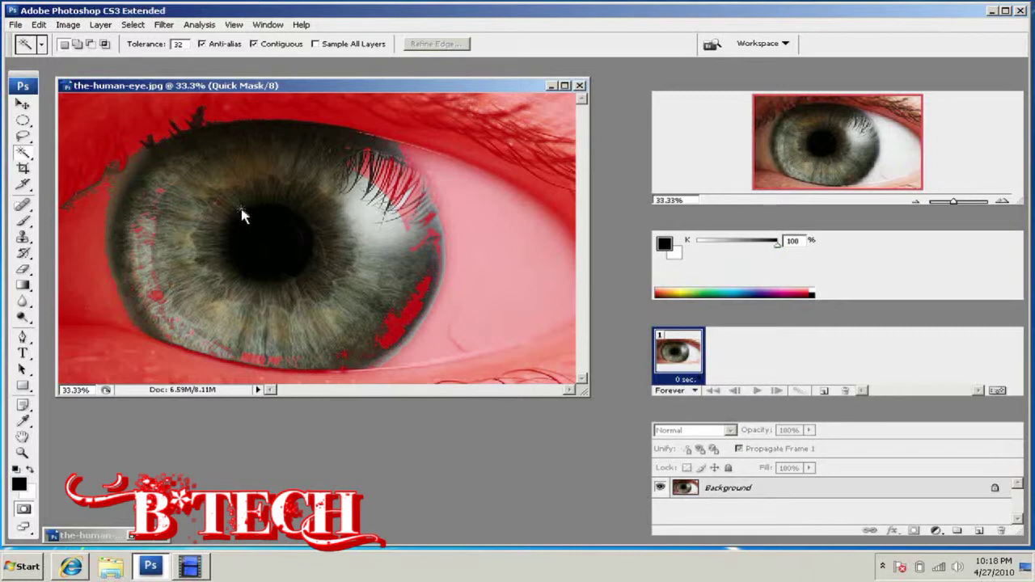
{"action": "left_click", "coordinate": [23, 272]}
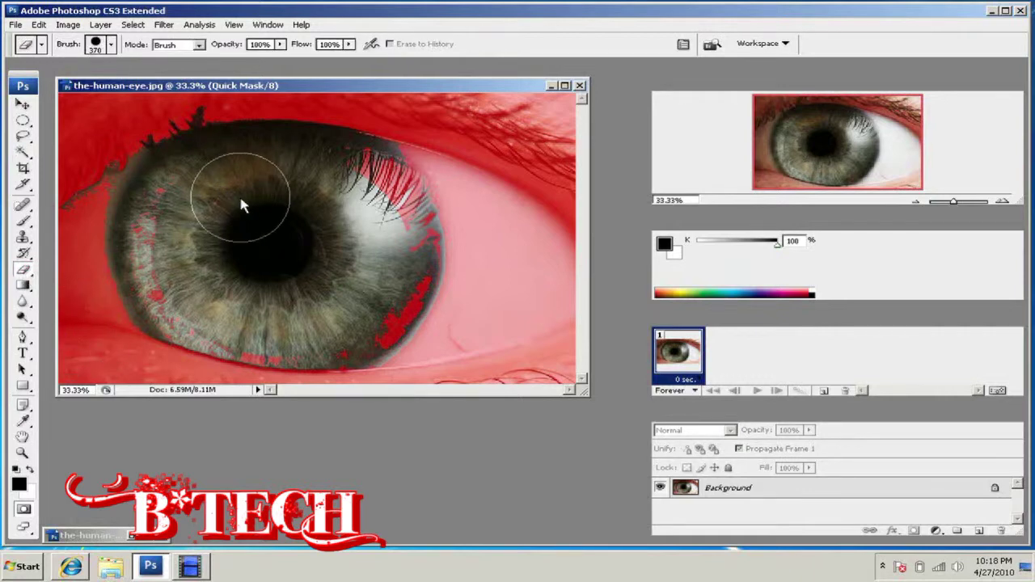
{"action": "left_click", "coordinate": [112, 46]}
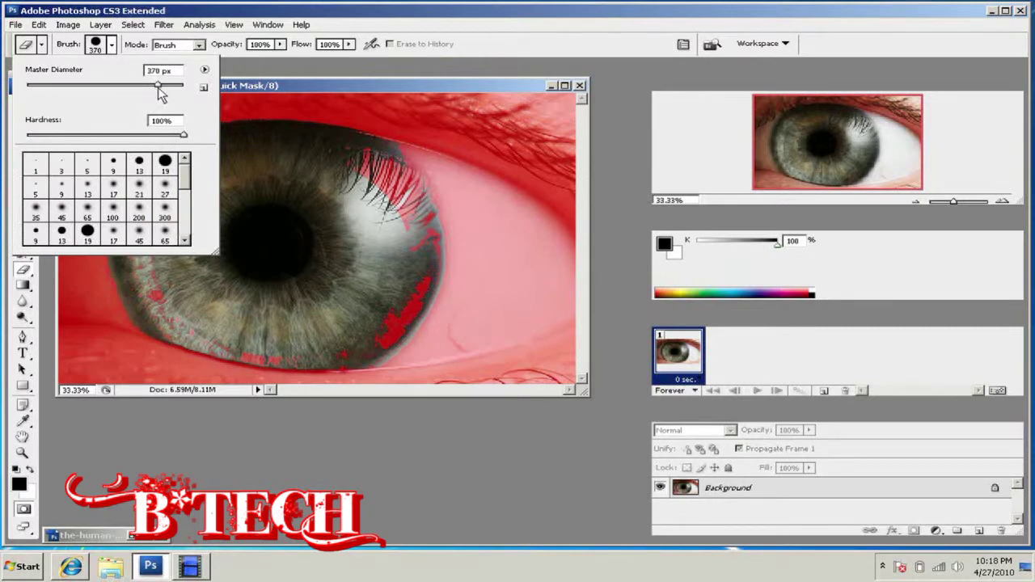
{"action": "mouse_move", "coordinate": [154, 83]}
{"action": "left_mouse_down"}
{"action": "mouse_move", "coordinate": [51, 87]}
{"action": "mouse_move", "coordinate": [115, 98]}
{"action": "mouse_move", "coordinate": [104, 88]}
{"action": "left_mouse_up"}
{"action": "left_click", "coordinate": [293, 173]}
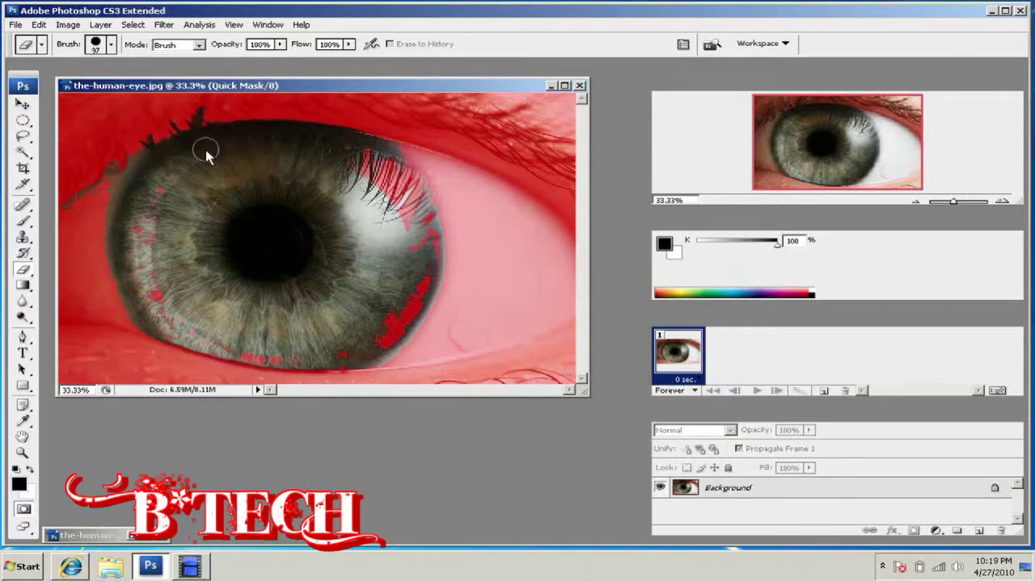
Step: Erase the red mask patches inside the iris, and with swapped colours mask the eyelashes outside its upper-left edge
{"action": "mouse_move", "coordinate": [148, 245]}
{"action": "left_mouse_down"}
{"action": "mouse_move", "coordinate": [157, 203]}
{"action": "mouse_move", "coordinate": [118, 242]}
{"action": "left_mouse_up"}
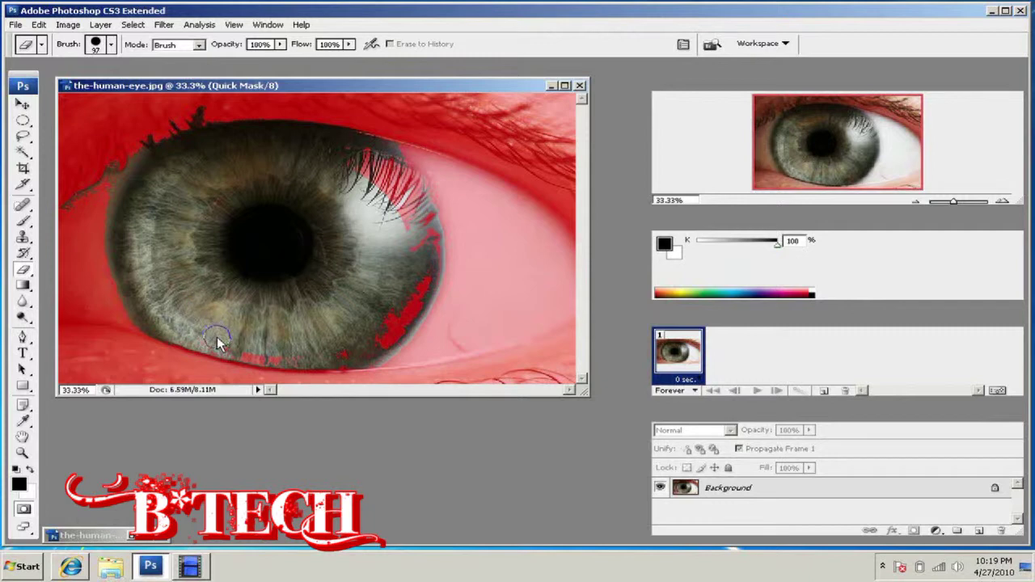
{"action": "mouse_move", "coordinate": [218, 349]}
{"action": "left_mouse_down"}
{"action": "mouse_move", "coordinate": [350, 354]}
{"action": "mouse_move", "coordinate": [412, 190]}
{"action": "left_mouse_up"}
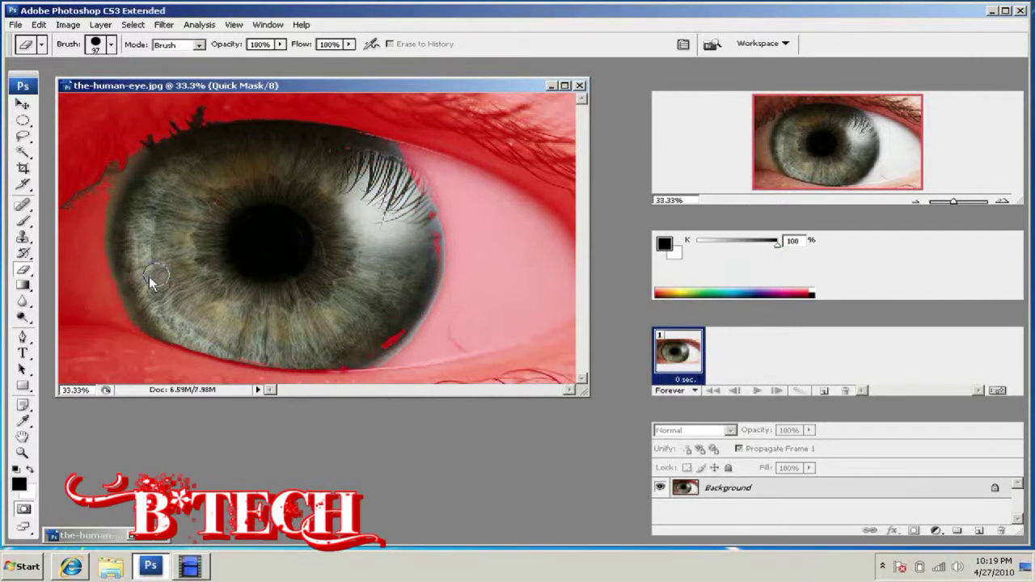
{"action": "left_click", "coordinate": [30, 470]}
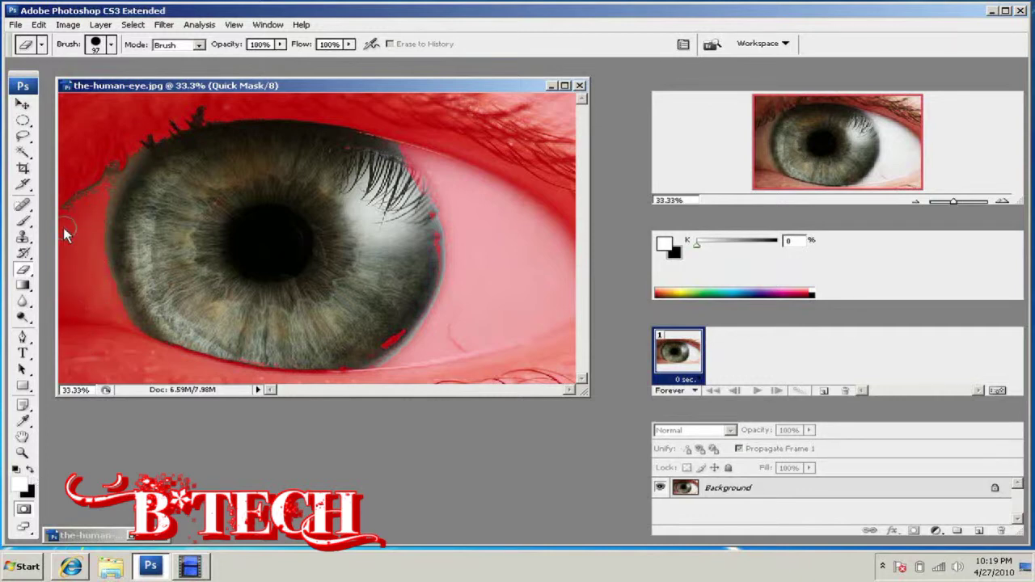
{"action": "mouse_move", "coordinate": [125, 138]}
{"action": "left_mouse_down"}
{"action": "mouse_move", "coordinate": [206, 103]}
{"action": "mouse_move", "coordinate": [211, 111]}
{"action": "mouse_move", "coordinate": [142, 150]}
{"action": "left_mouse_up"}
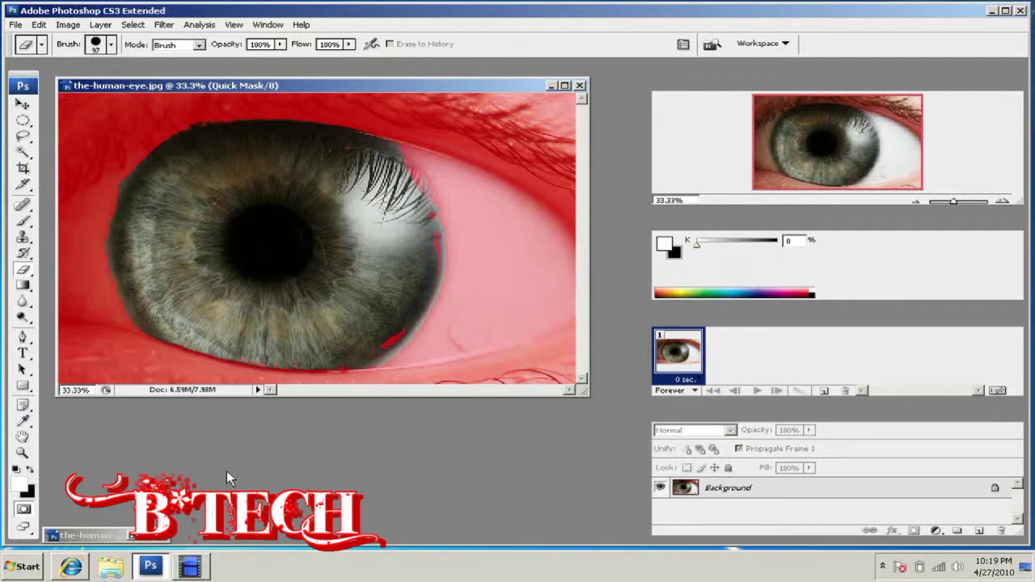
Step: Switch to the-human-eye2.jpg and exit Quick Mask mode to turn its mask into an iris selection
{"action": "left_click", "coordinate": [143, 536]}
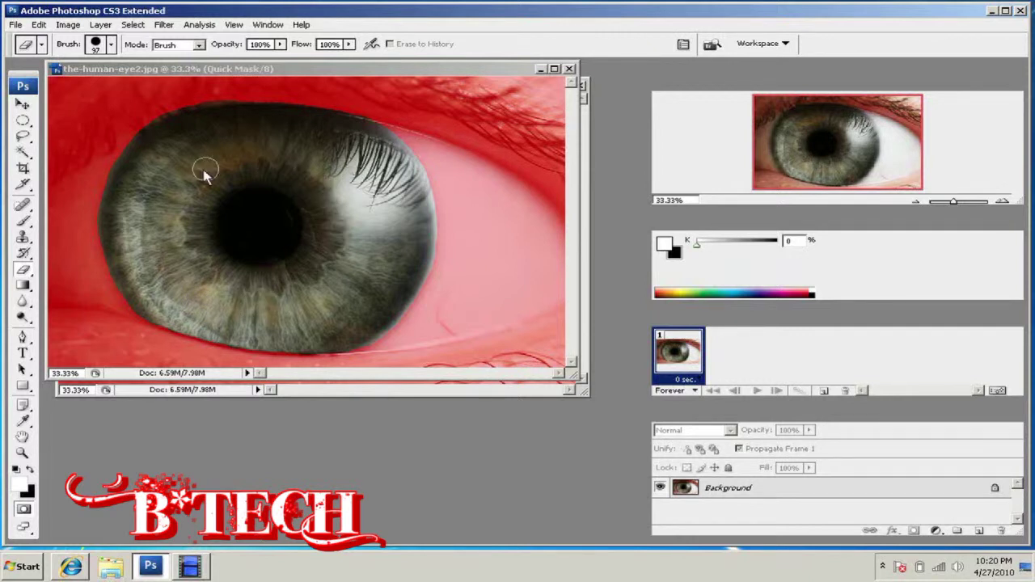
{"action": "left_click", "coordinate": [24, 510]}
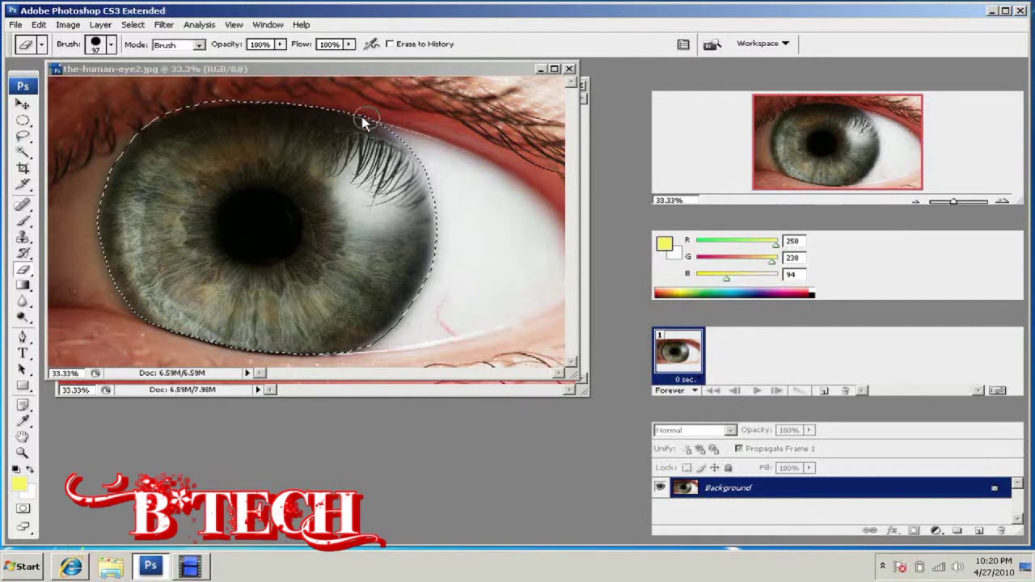
Step: Choose the Gradient tool and open its red-to-transparent gradient for editing
{"action": "left_click", "coordinate": [31, 286]}
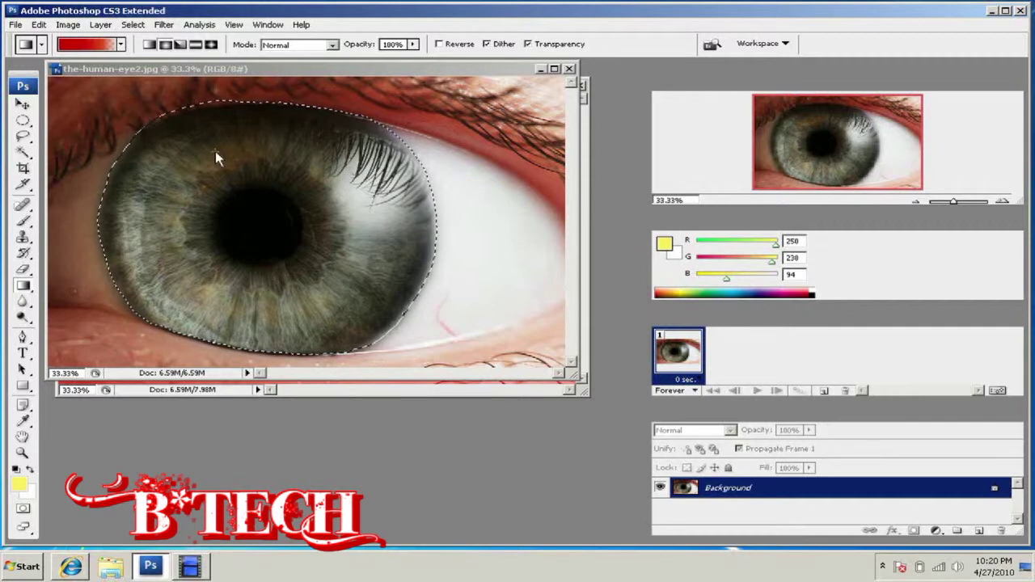
{"action": "left_click", "coordinate": [93, 49]}
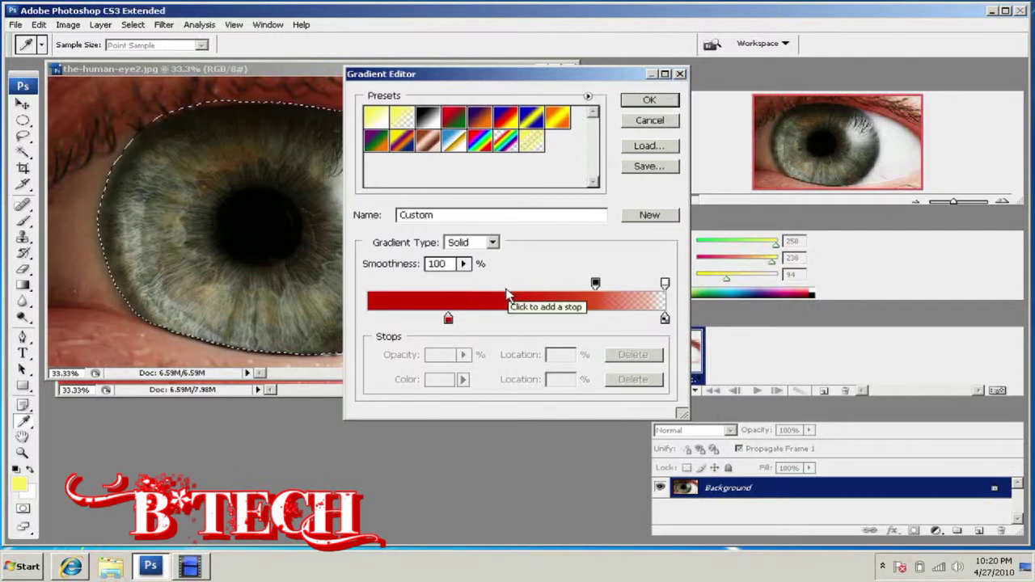
{"action": "left_click", "coordinate": [507, 319]}
{"action": "left_click", "coordinate": [530, 319]}
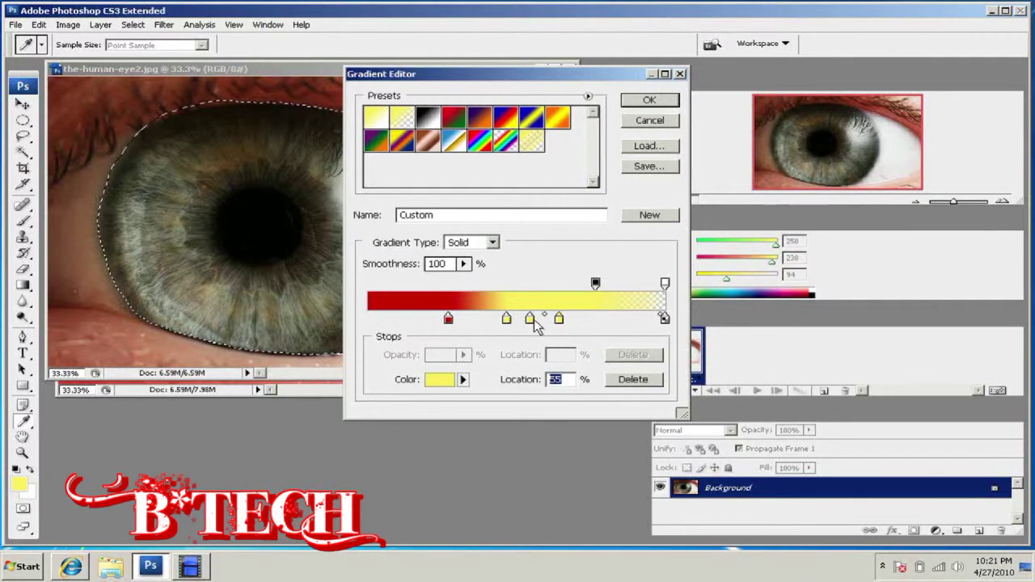
{"action": "left_click_drag", "start_coordinate": [530, 318], "coordinate": [526, 349]}
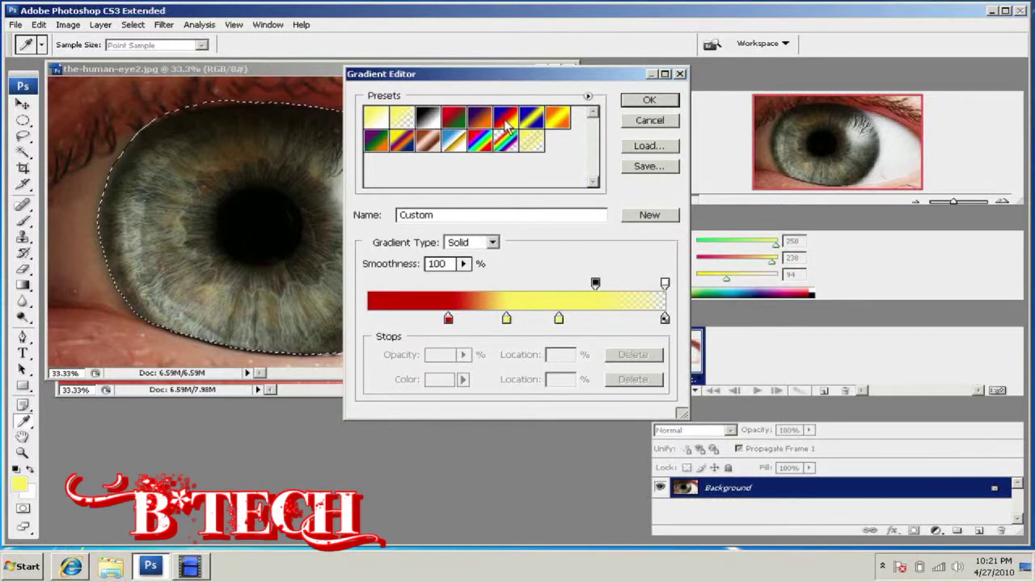
{"action": "left_click_drag", "start_coordinate": [506, 319], "coordinate": [508, 349]}
{"action": "left_click_drag", "start_coordinate": [558, 319], "coordinate": [557, 349]}
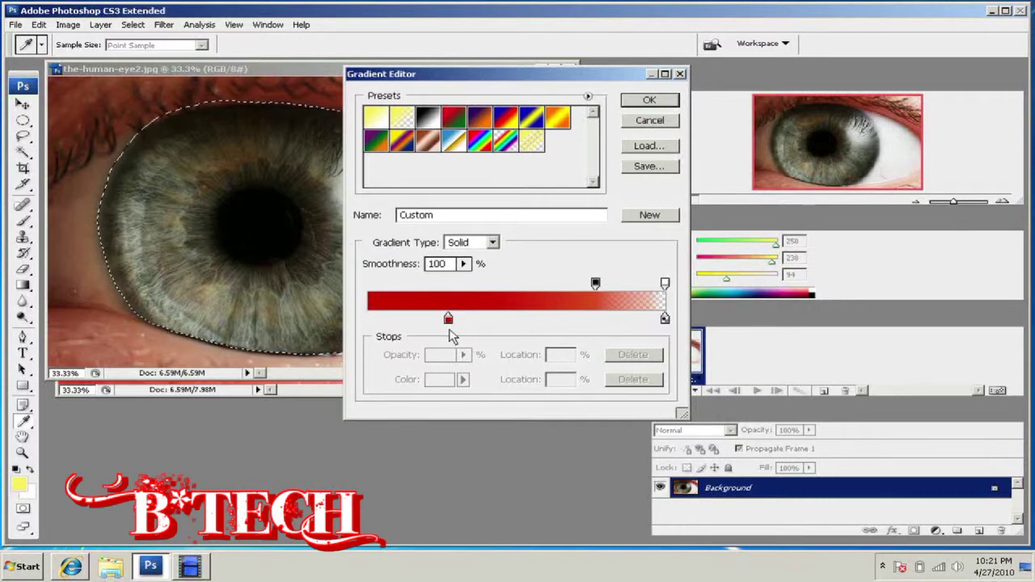
{"action": "left_click_drag", "start_coordinate": [449, 322], "coordinate": [373, 336]}
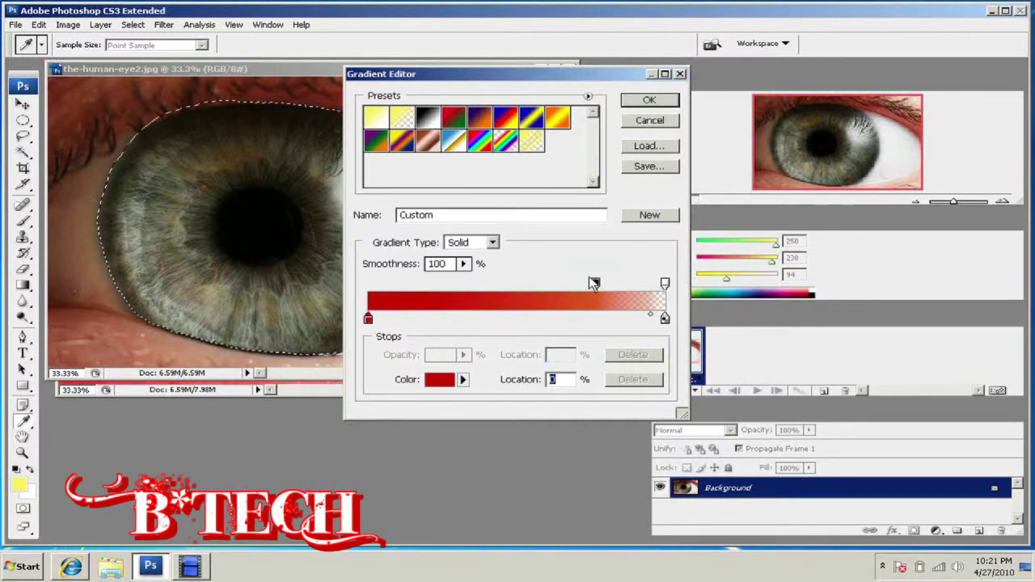
{"action": "left_click_drag", "start_coordinate": [596, 285], "coordinate": [358, 270]}
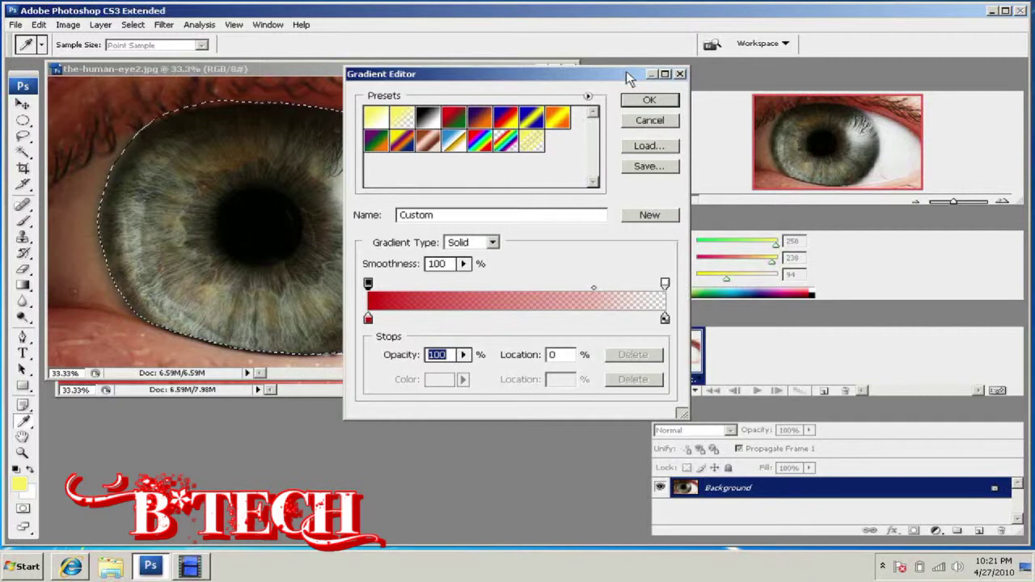
Step: Place the gradient's red colour stop at 54% and its full-opacity stop at 77%, and accept the gradient
{"action": "left_click_drag", "start_coordinate": [652, 78], "coordinate": [831, 89]}
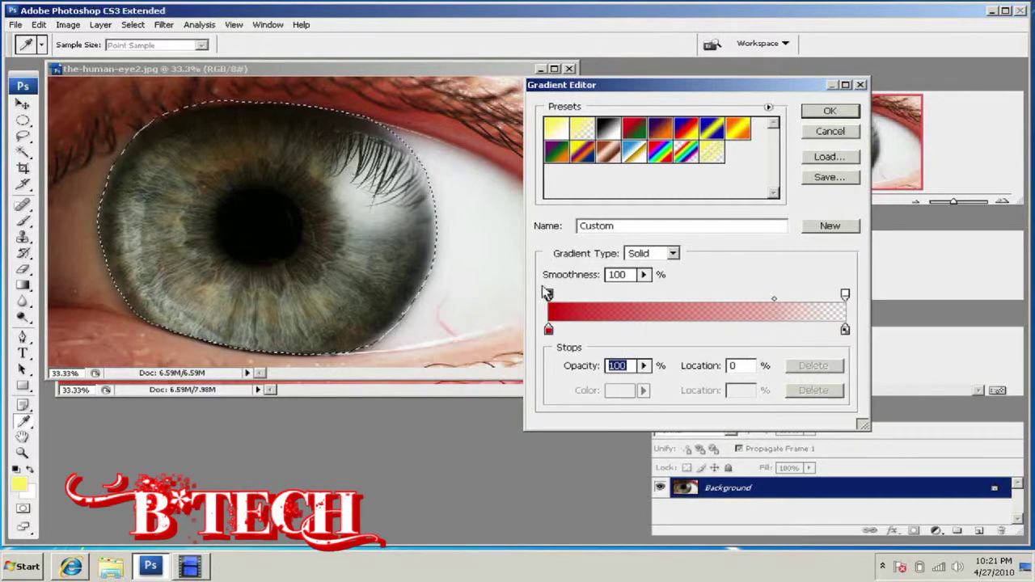
{"action": "left_click_drag", "start_coordinate": [549, 296], "coordinate": [730, 291]}
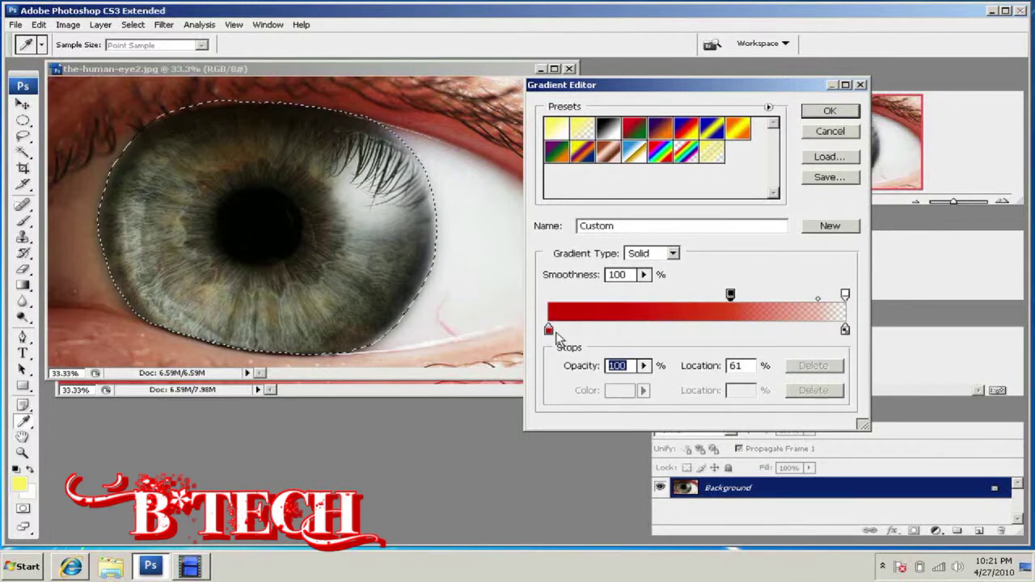
{"action": "left_click_drag", "start_coordinate": [549, 330], "coordinate": [661, 328]}
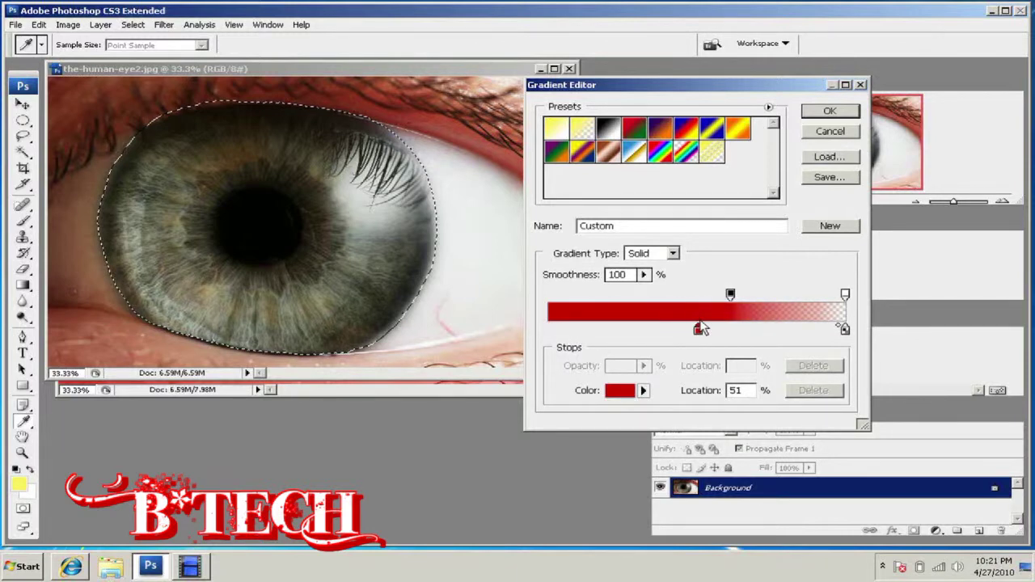
{"action": "left_click_drag", "start_coordinate": [708, 330], "coordinate": [707, 330]}
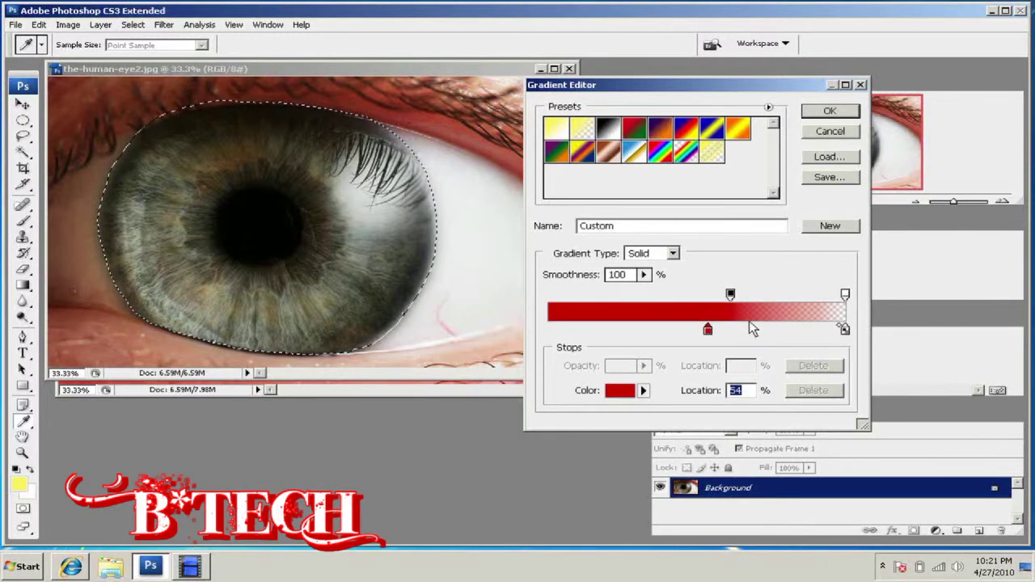
{"action": "left_click_drag", "start_coordinate": [730, 296], "coordinate": [778, 301]}
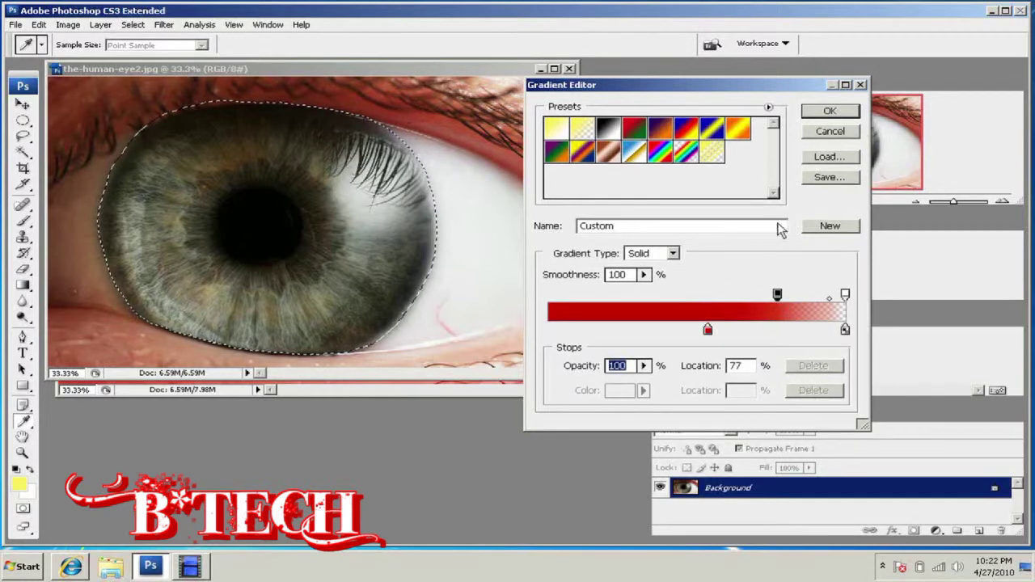
{"action": "left_click", "coordinate": [826, 111]}
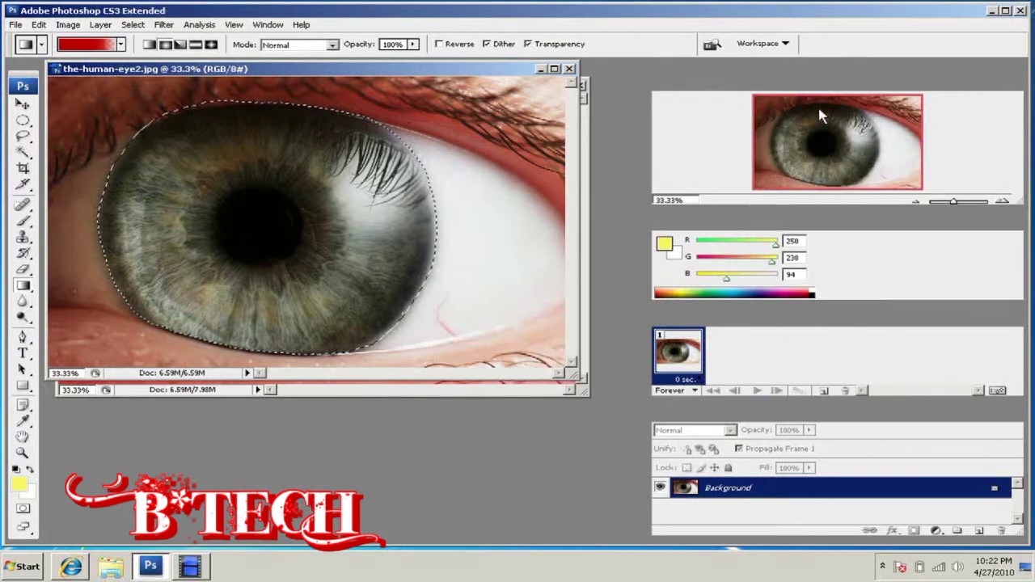
Step: Set the gradient style to Radial and add a new layer above the background
{"action": "left_click", "coordinate": [166, 45]}
{"action": "left_click", "coordinate": [979, 531]}
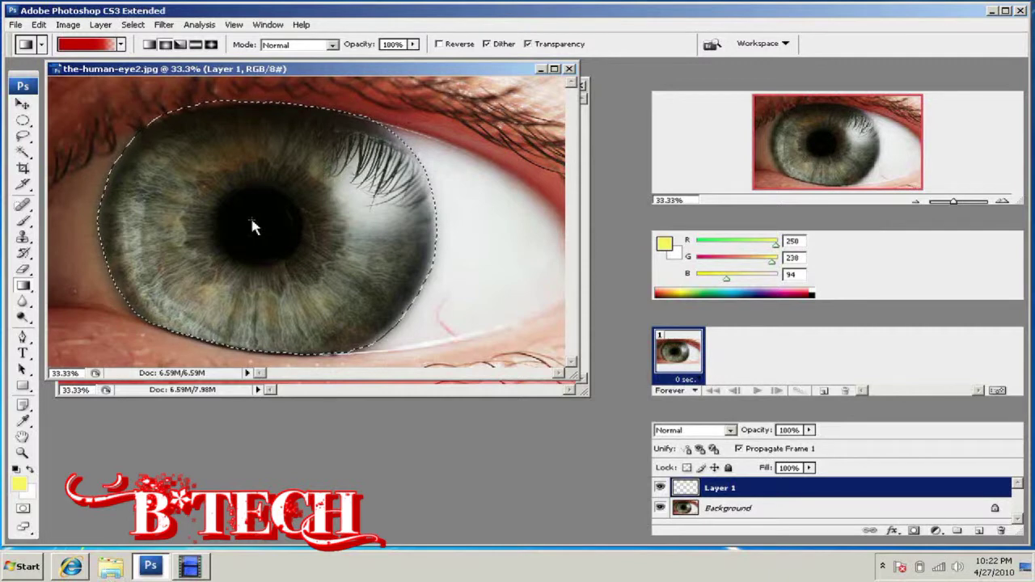
{"action": "left_click_drag", "start_coordinate": [250, 219], "coordinate": [433, 232]}
{"action": "left_click_drag", "start_coordinate": [433, 226], "coordinate": [434, 222]}
{"action": "left_click_drag", "start_coordinate": [435, 227], "coordinate": [435, 227]}
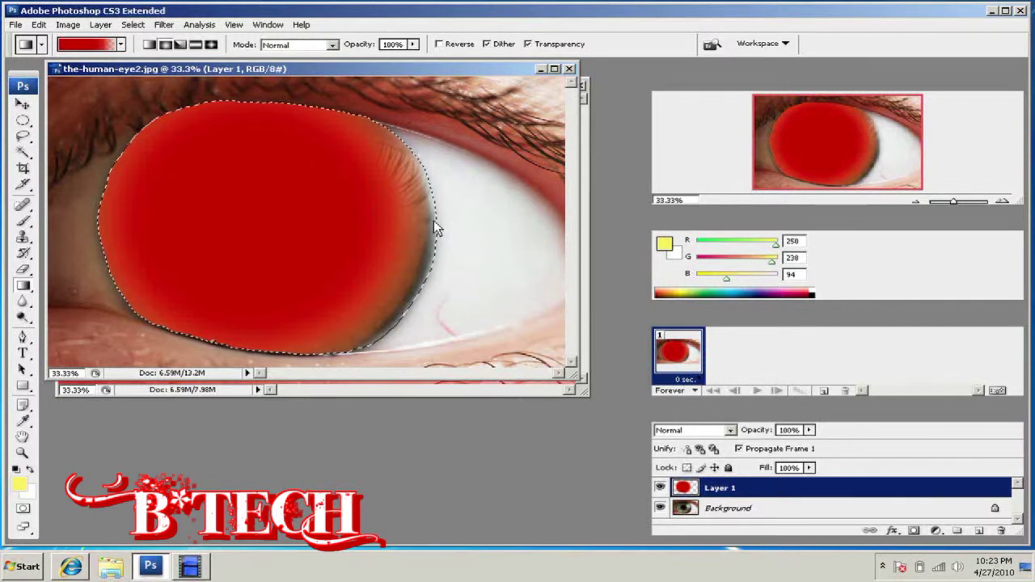
{"action": "key", "text": "ctrl+z"}
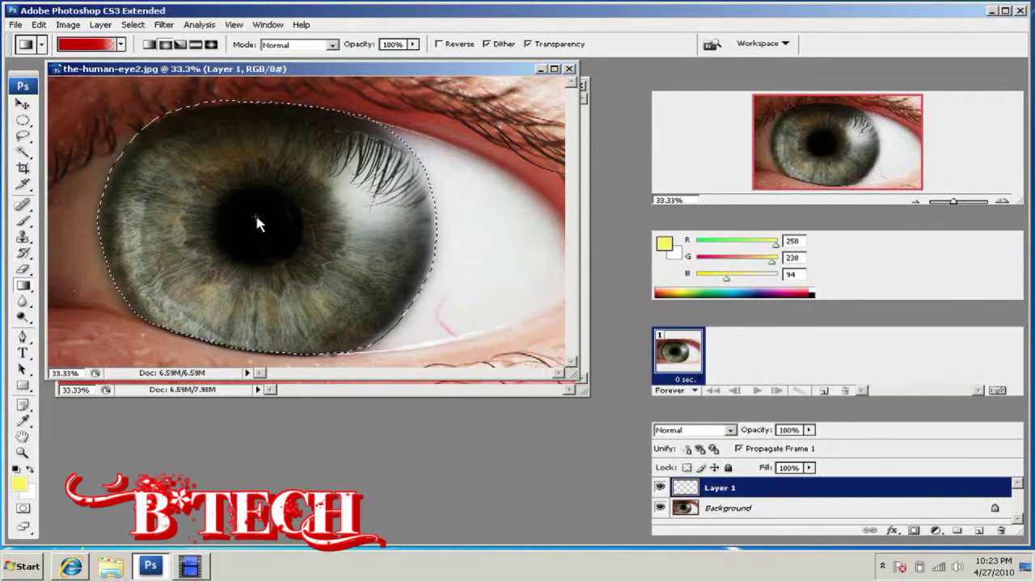
Step: Fill the iris selection with the red radial gradient from the pupil's centre to the iris edge, and set Layer 1 to Overlay
{"action": "left_click_drag", "start_coordinate": [398, 223], "coordinate": [432, 229]}
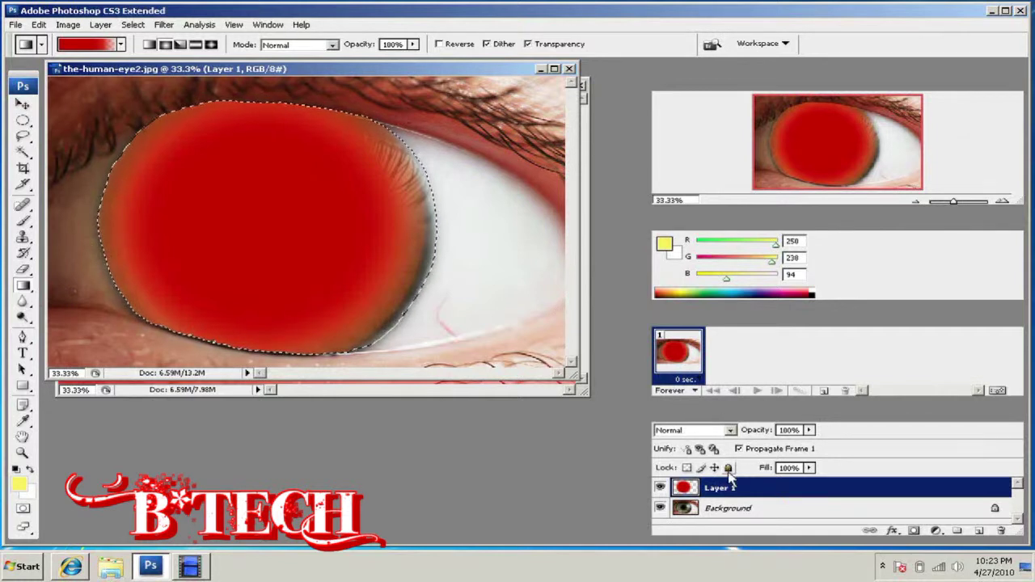
{"action": "left_click", "coordinate": [730, 430]}
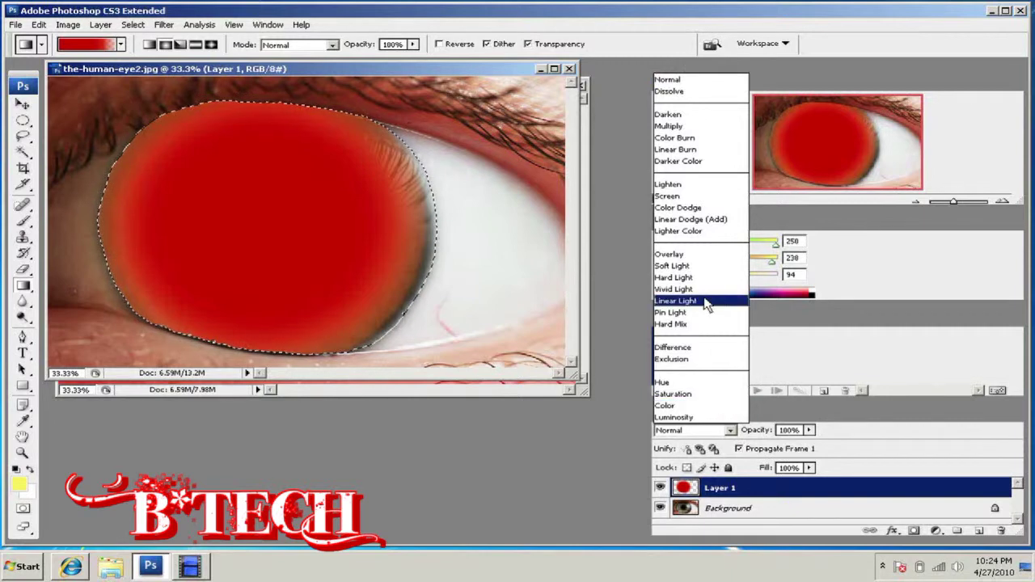
{"action": "left_click", "coordinate": [697, 256]}
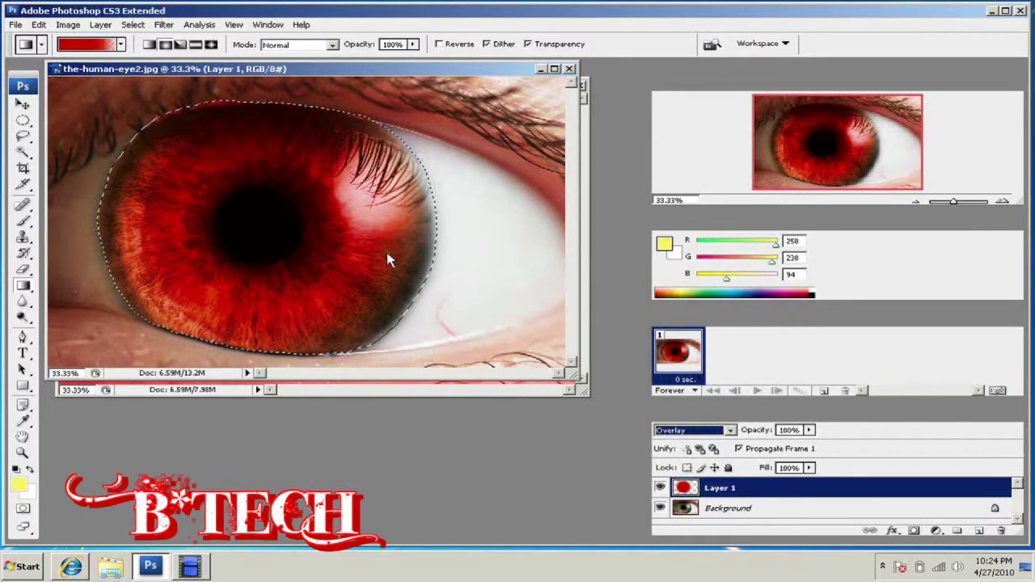
Step: Clear the iris selection and switch to the Magic Wand tool
{"action": "key", "text": "ctrl+d"}
{"action": "key", "text": "w"}
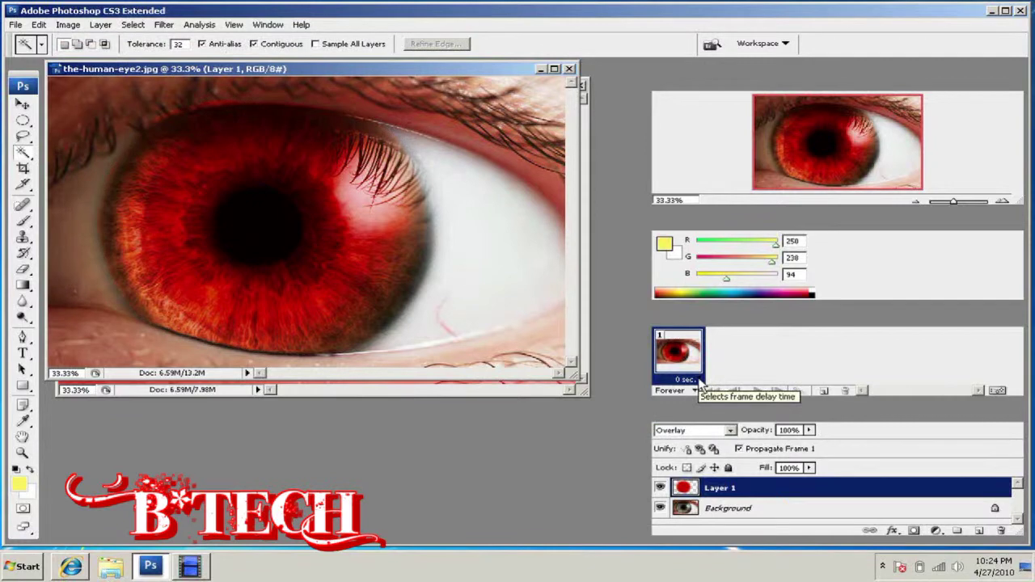